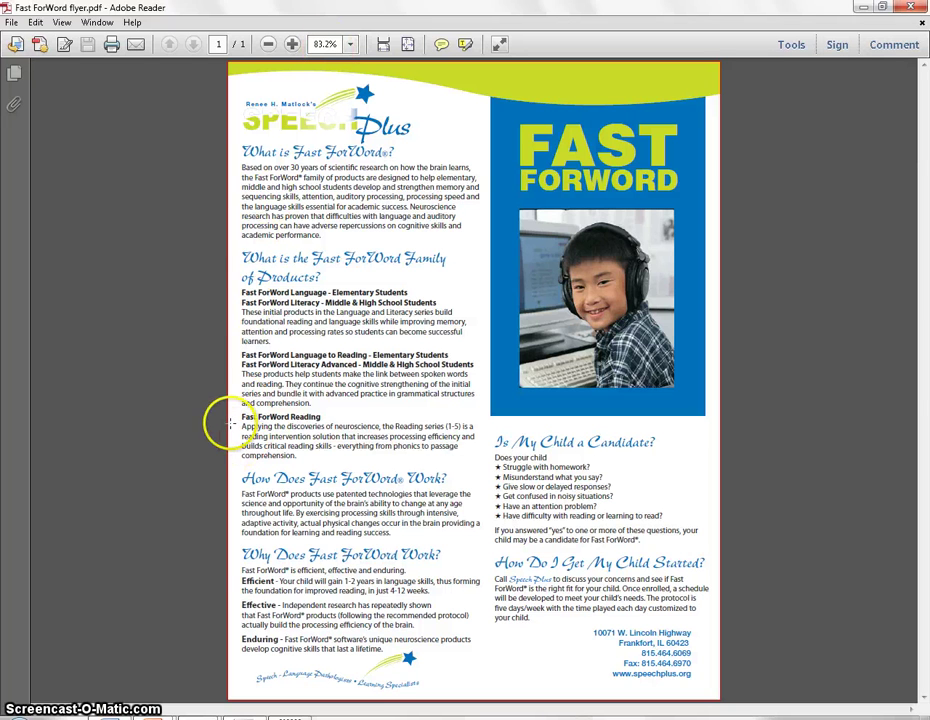
Use Edit > Take a Snapshot in Adobe Reader to copy the entire flyer page, then dismiss the confirmation
left_click(35, 22)
left_click(56, 201)
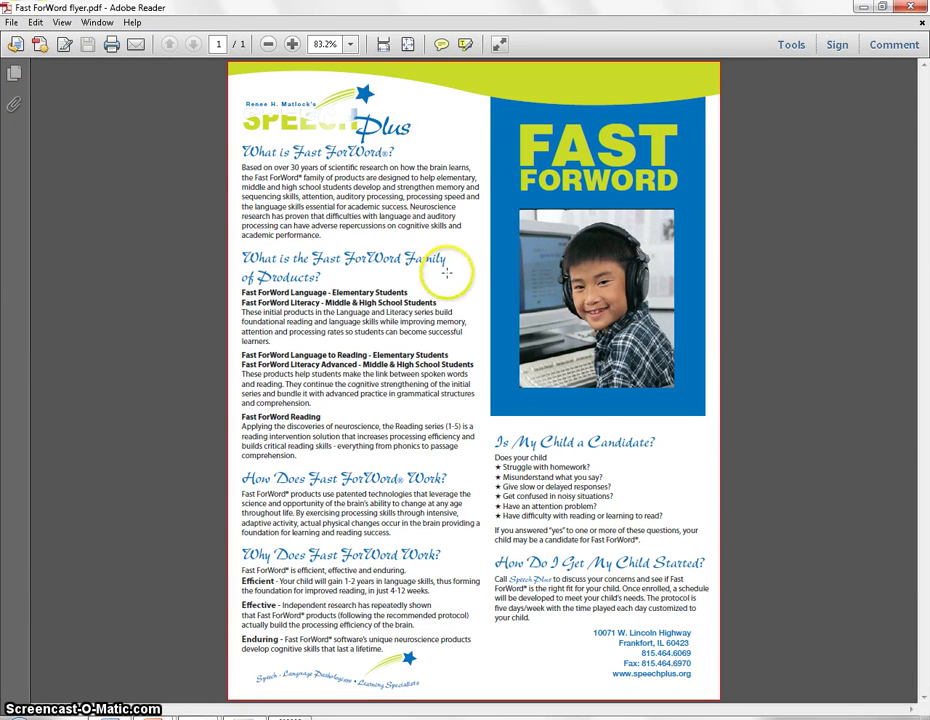
left_click(453, 285)
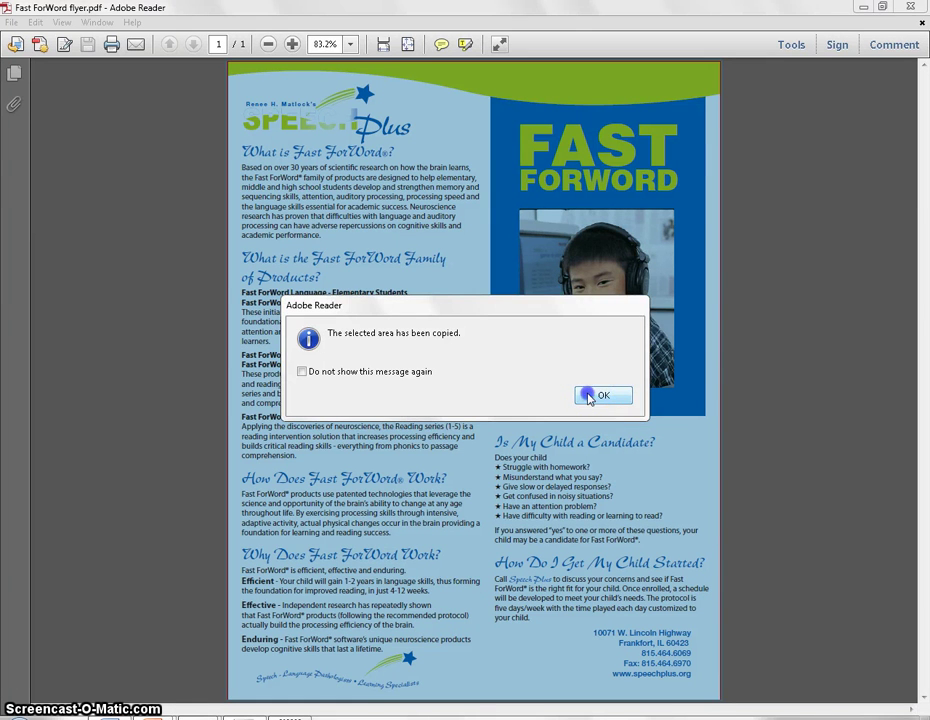
left_click(590, 398)
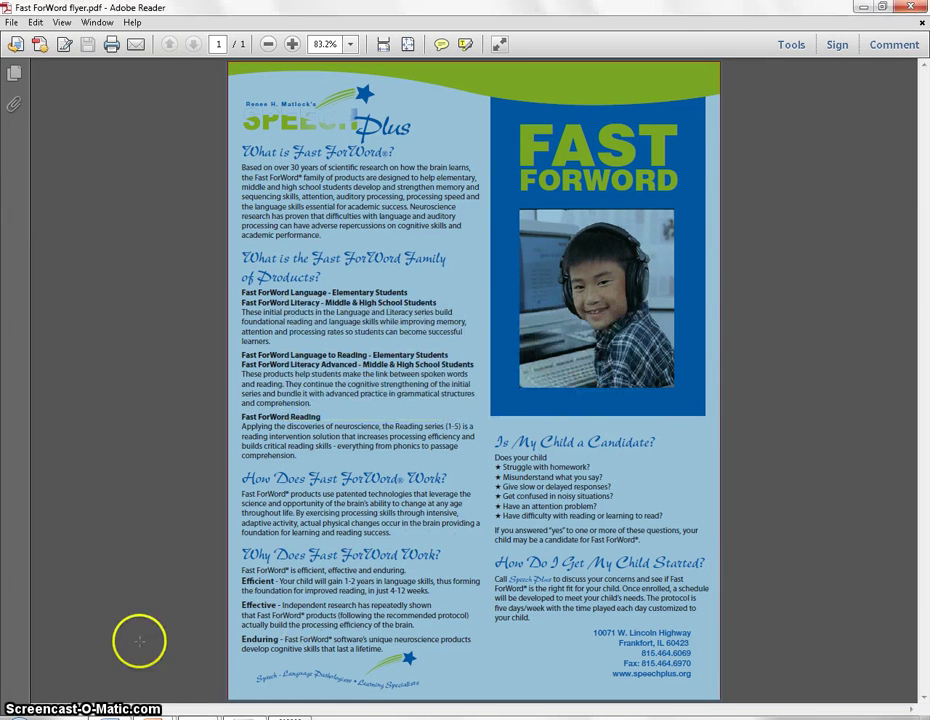
Launch Paint, paste the flyer snapshot and crop the canvas to 679 × 878 px
left_click(20, 706)
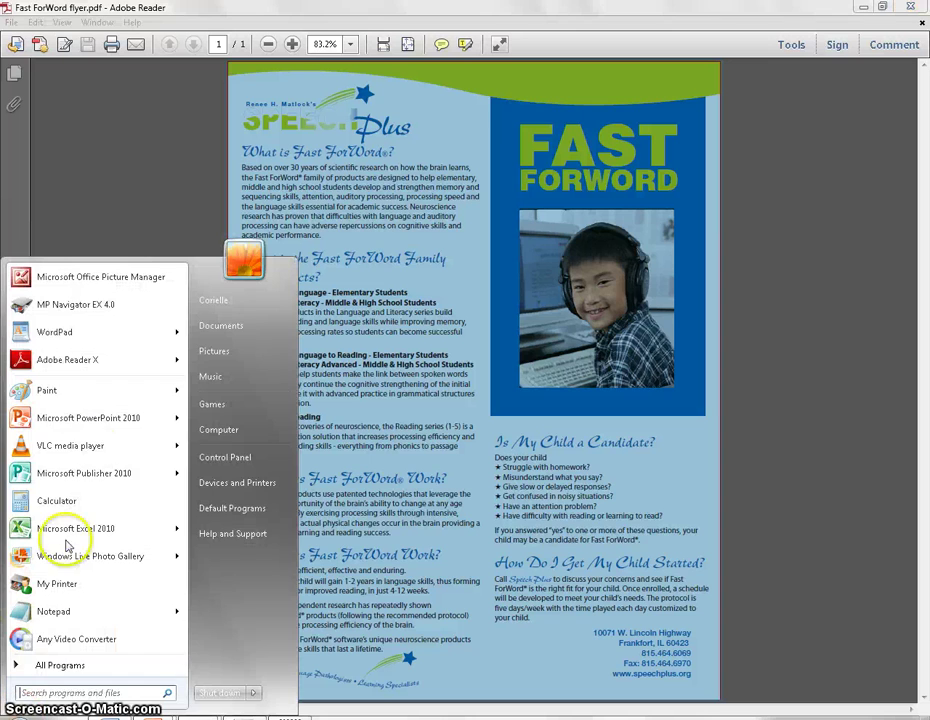
left_click(114, 394)
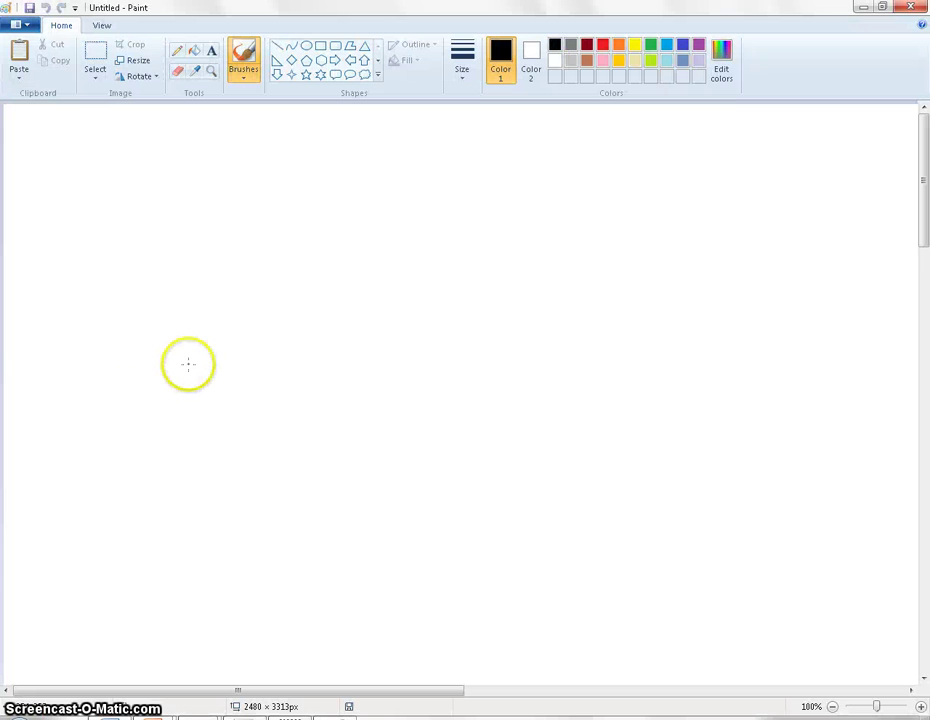
key("ctrl+v")
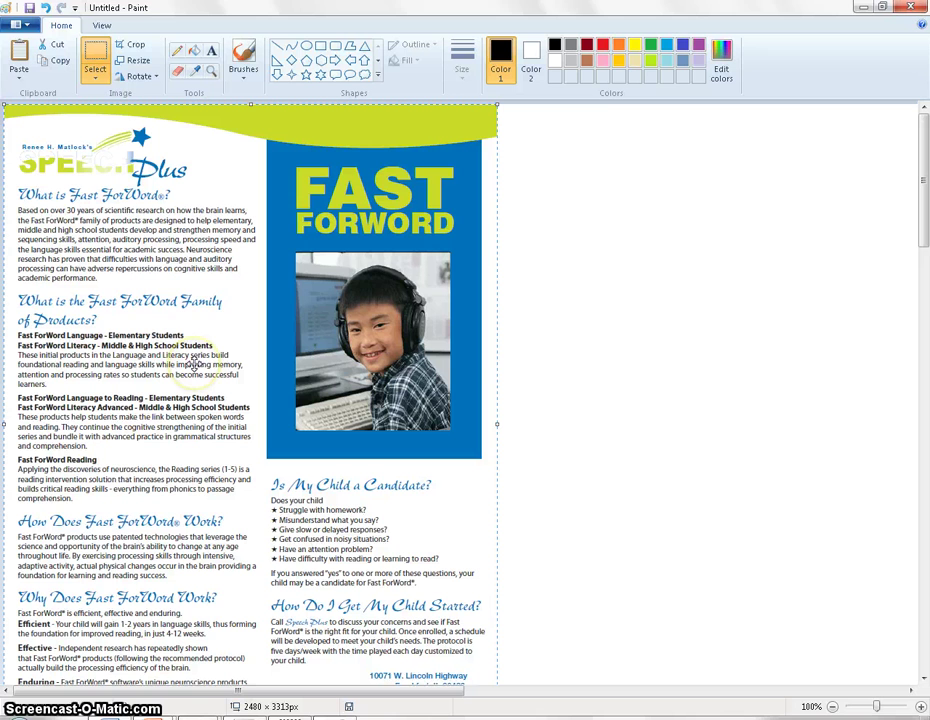
left_click(120, 48)
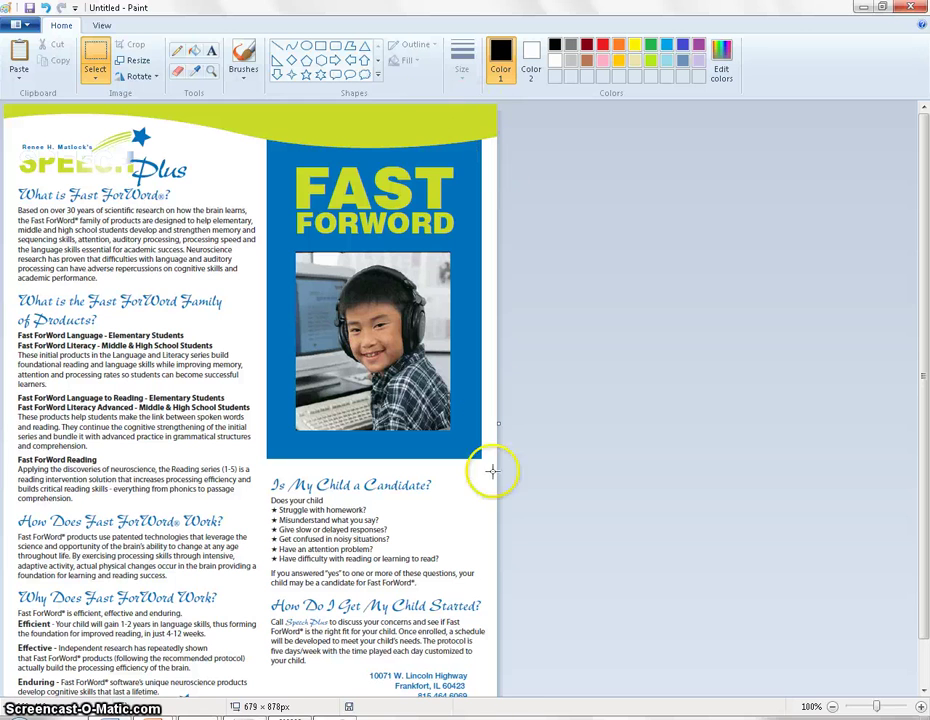
scroll(60, 600, "down", 1)
scroll(65, 553, "up", 1)
Save the flyer image as a JPEG named speechplus4 in Downloads
left_click(16, 24)
left_click(46, 145)
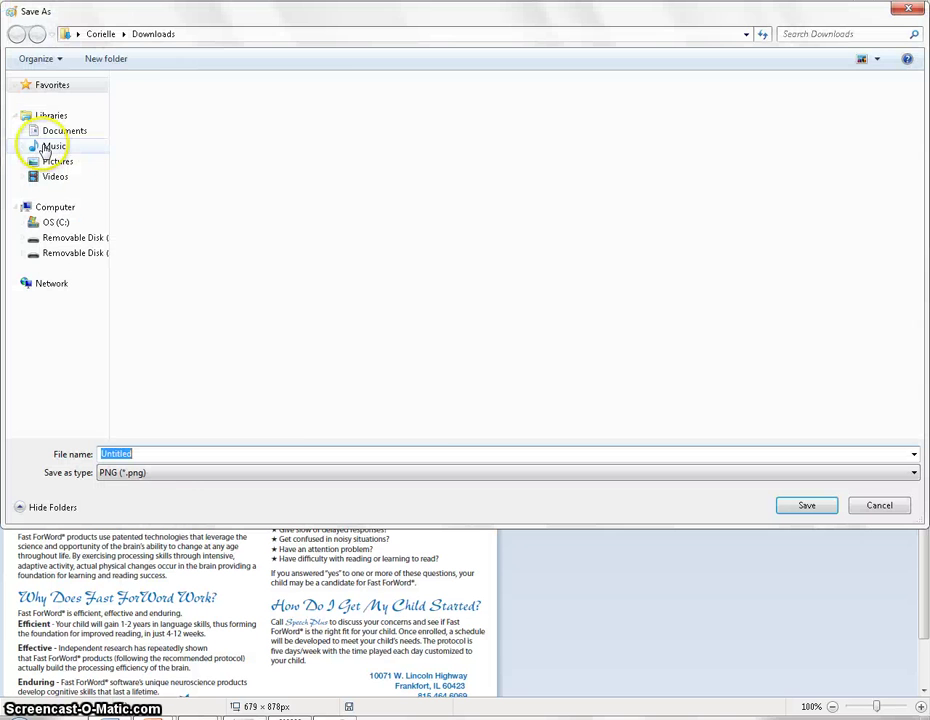
left_click(169, 476)
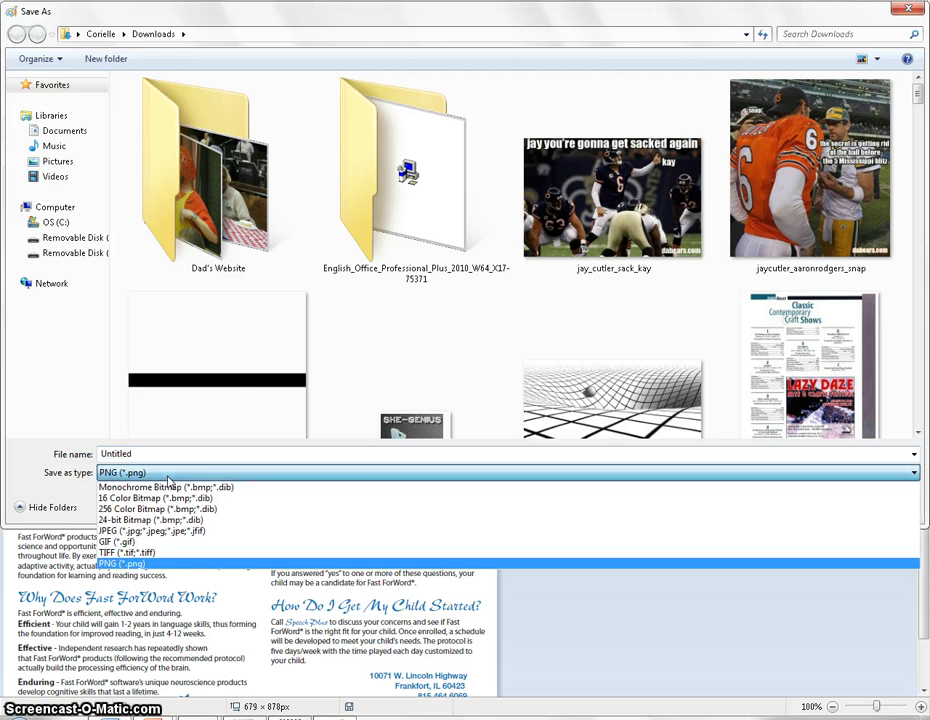
left_click(160, 530)
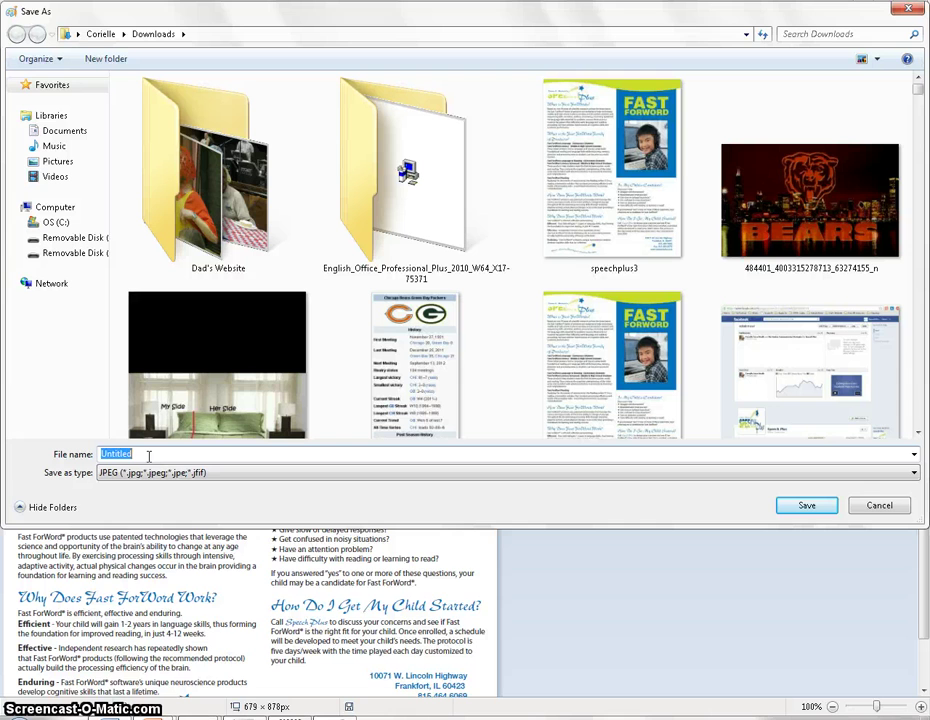
type("speech")
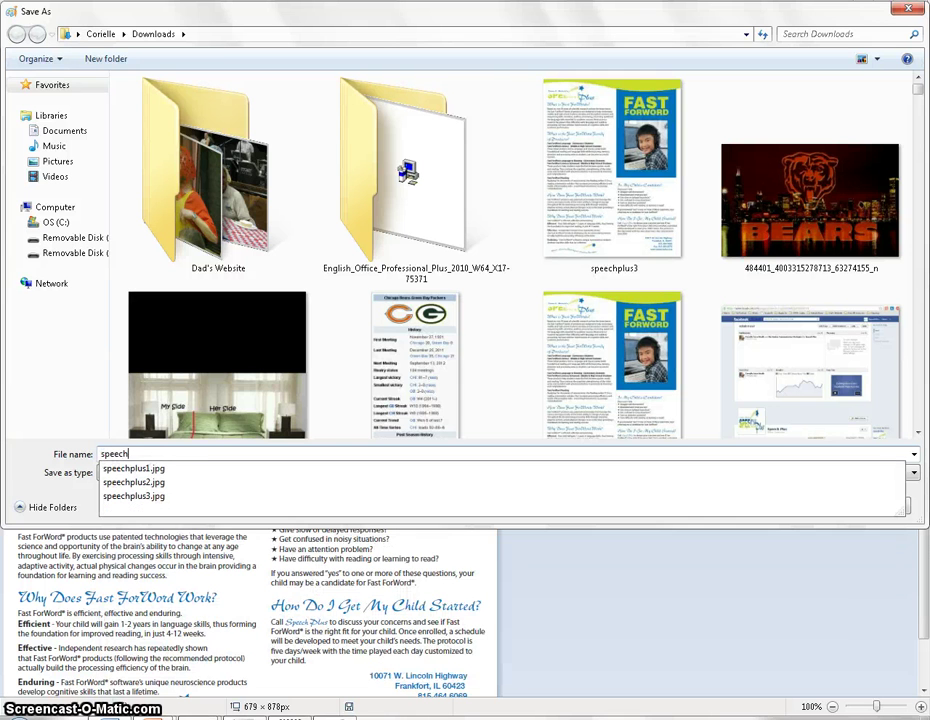
type("plus4")
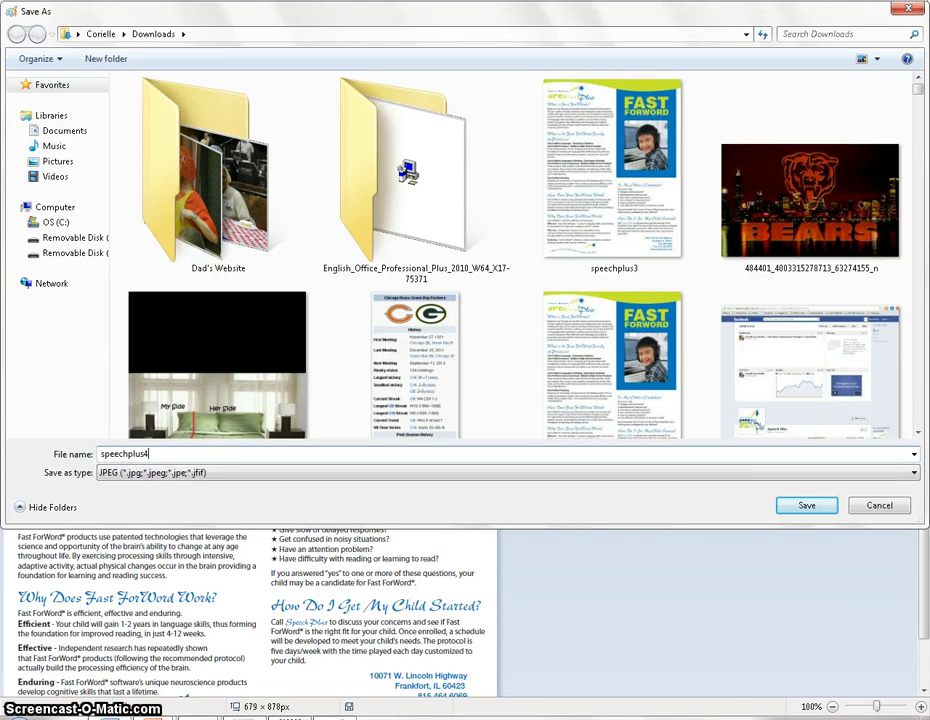
left_click(812, 508)
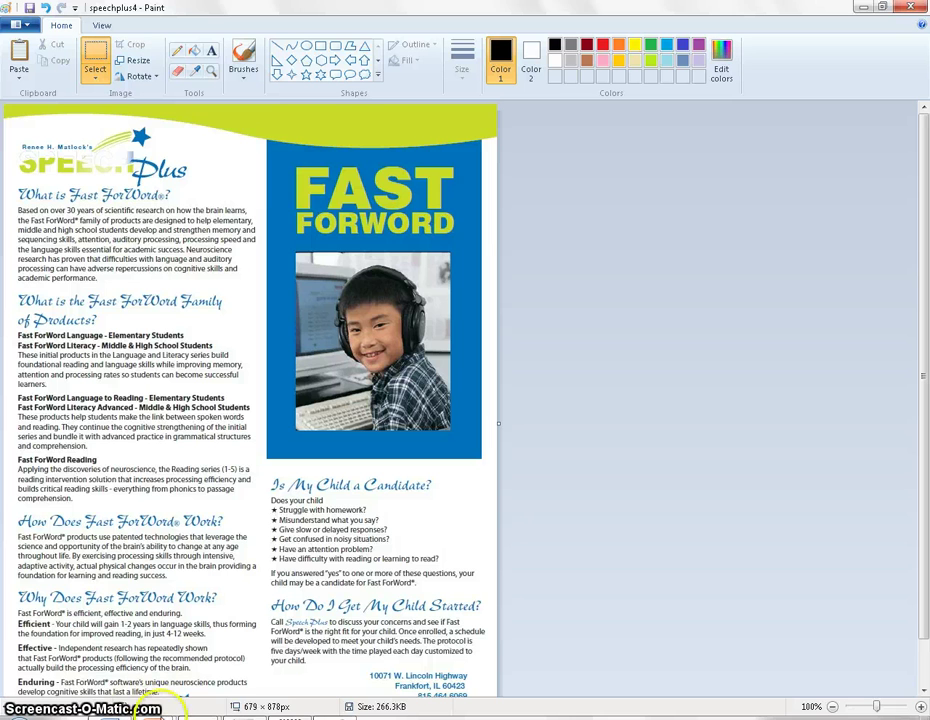
On the Speech Plus Facebook page, attach speechplus4.jpg to a new Photo / Video post
left_click(77, 664)
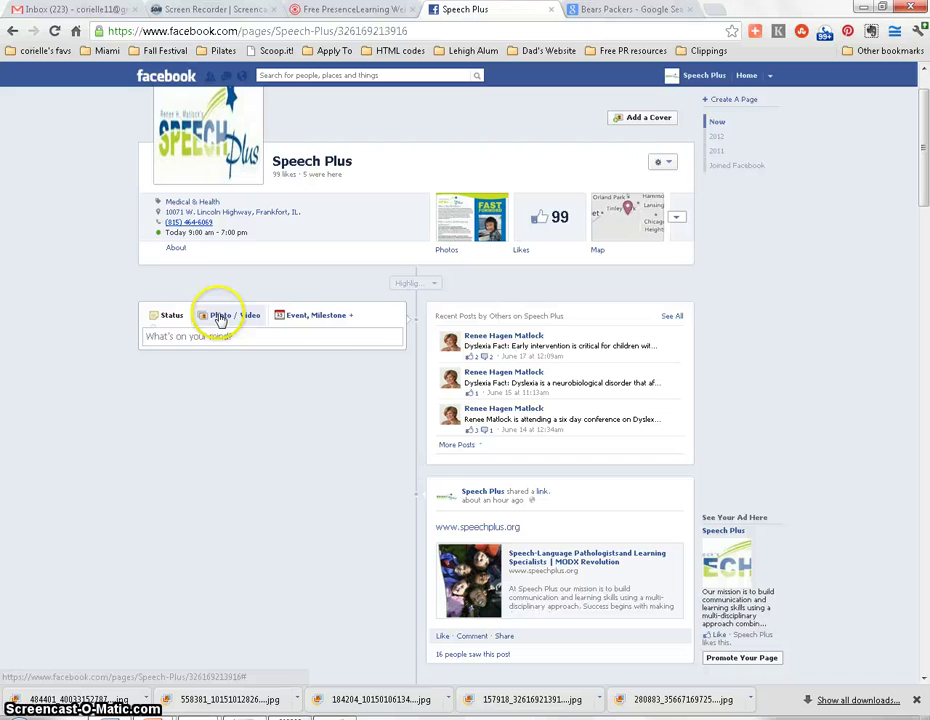
left_click(220, 317)
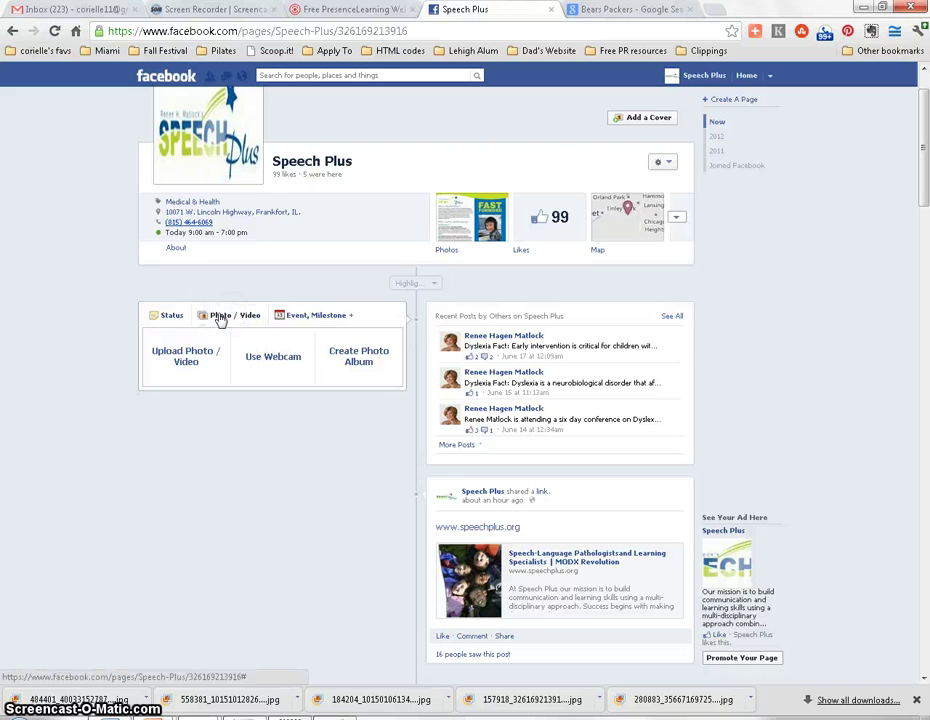
left_click(185, 358)
left_click(181, 397)
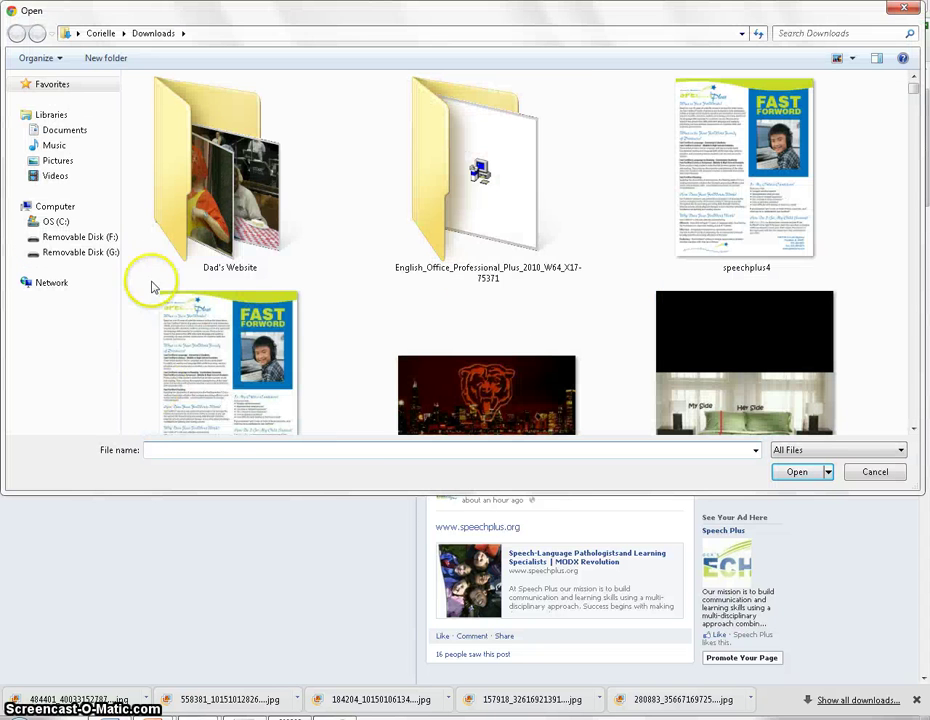
left_click(765, 175)
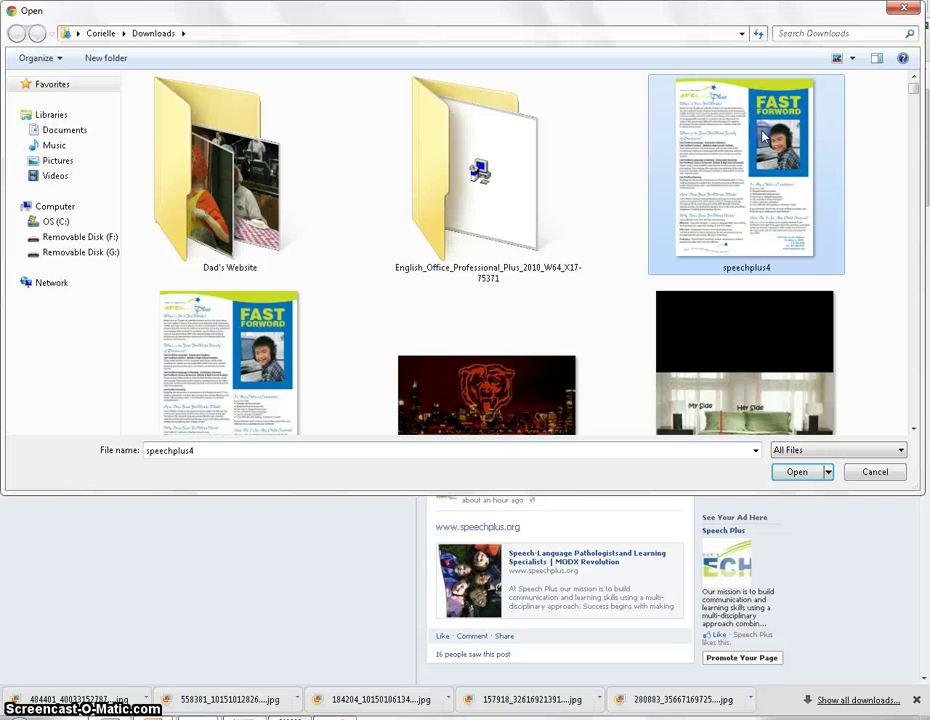
left_click(798, 473)
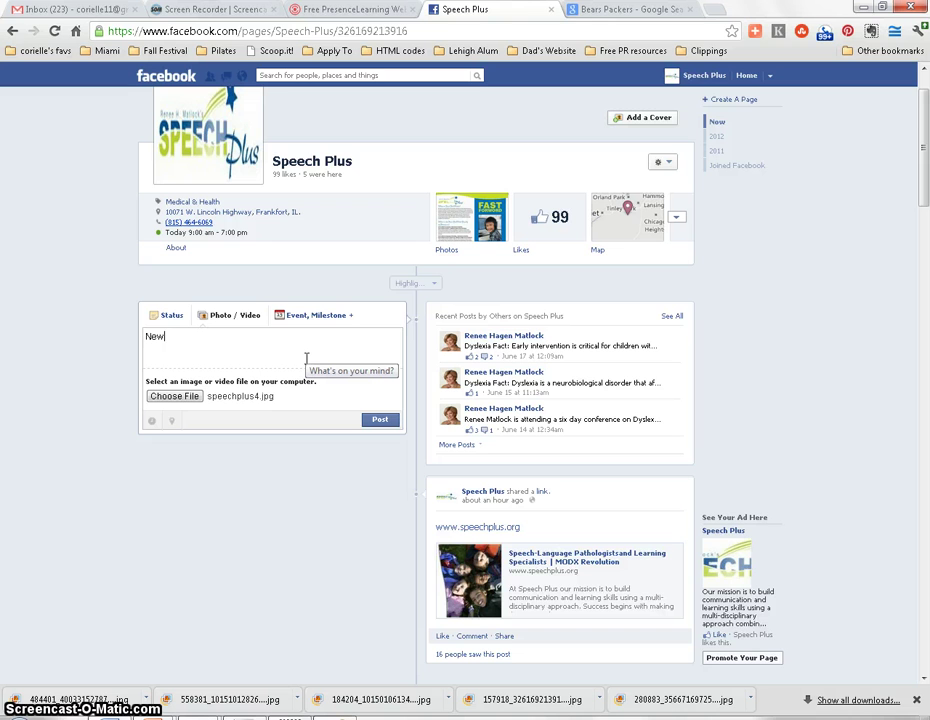
Correct the caption to 'Newsletter for the month!' and publish the post with the flyer
type("letter for the month!")
left_click(163, 334)
type("s")
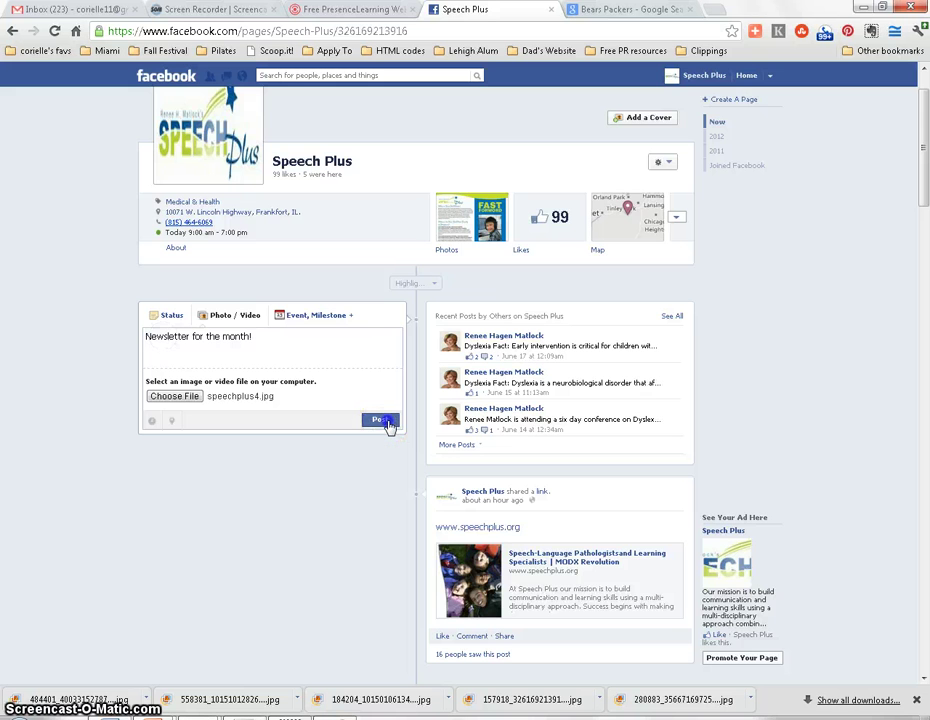
left_click(386, 421)
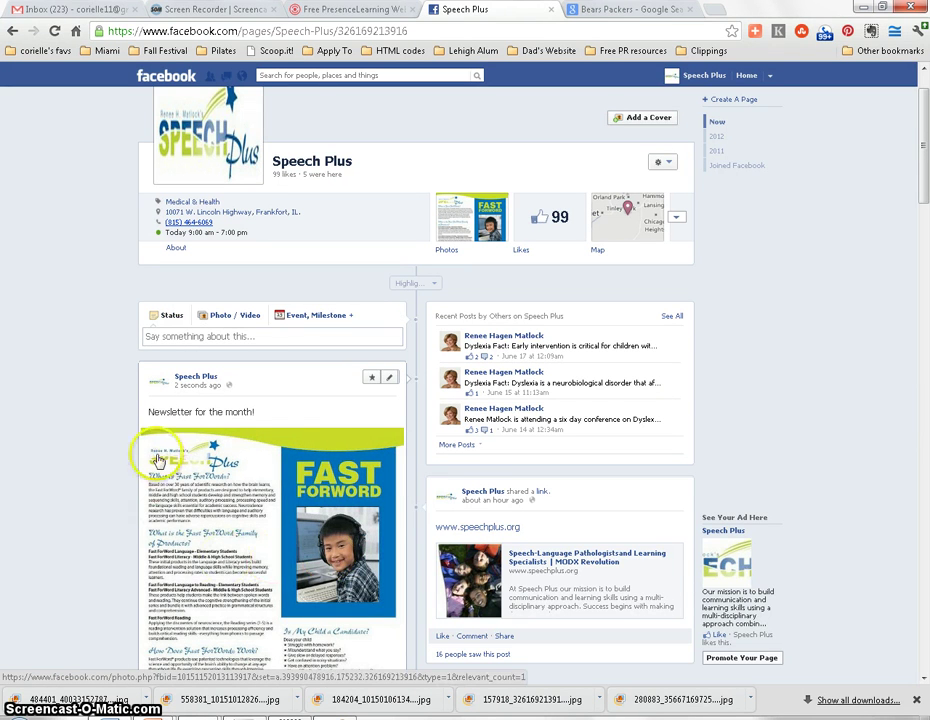
Check the flyer in the Wall Photos album, then return to the Speech Plus album list
scroll(392, 600, "down", 1)
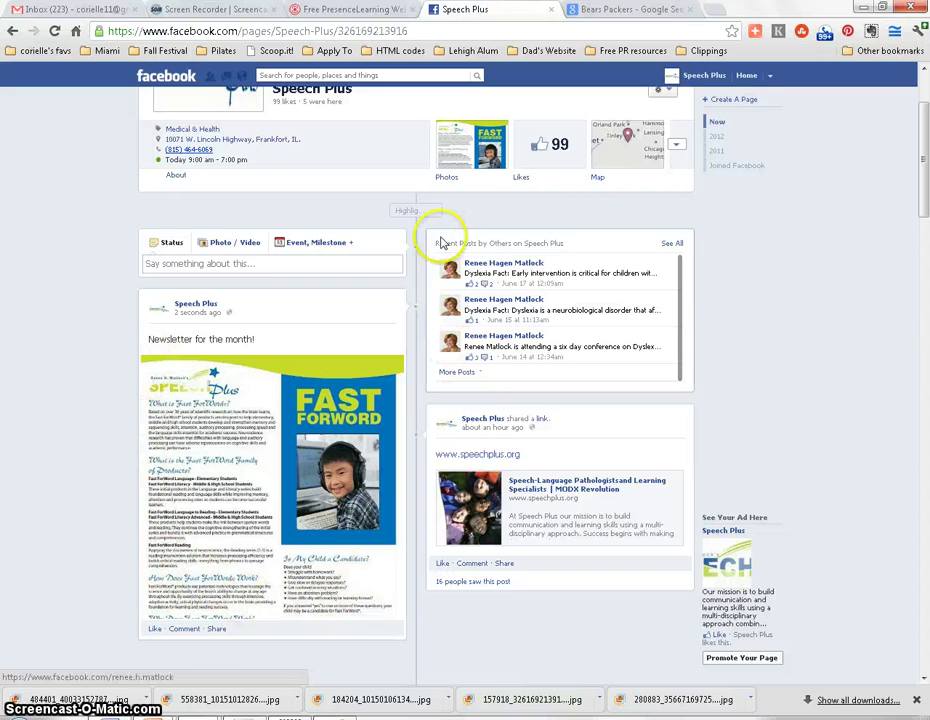
left_click(472, 168)
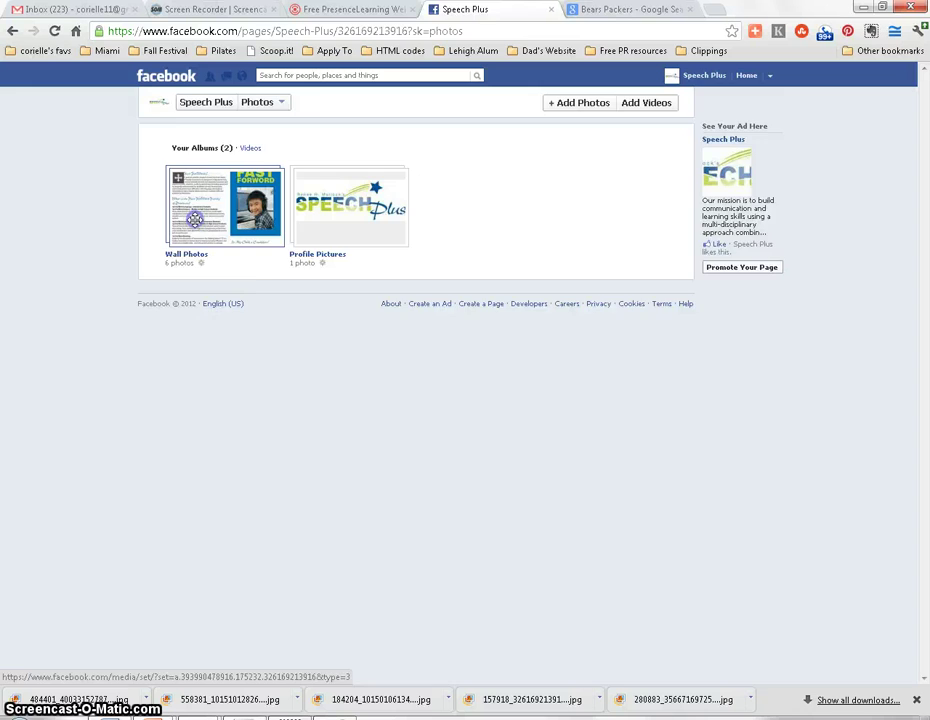
left_click(195, 219)
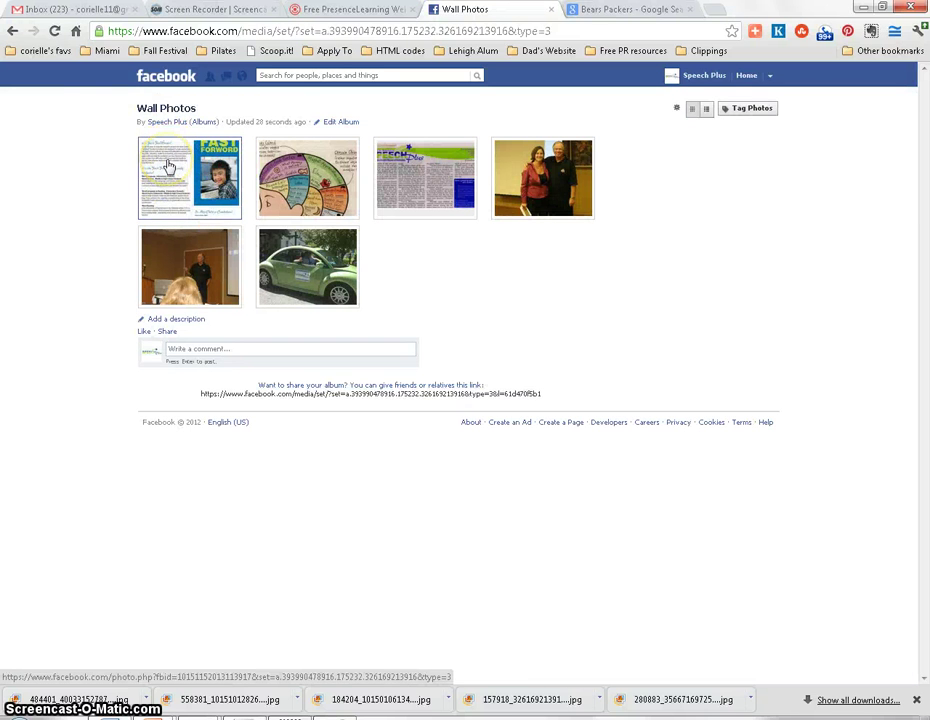
left_click(13, 32)
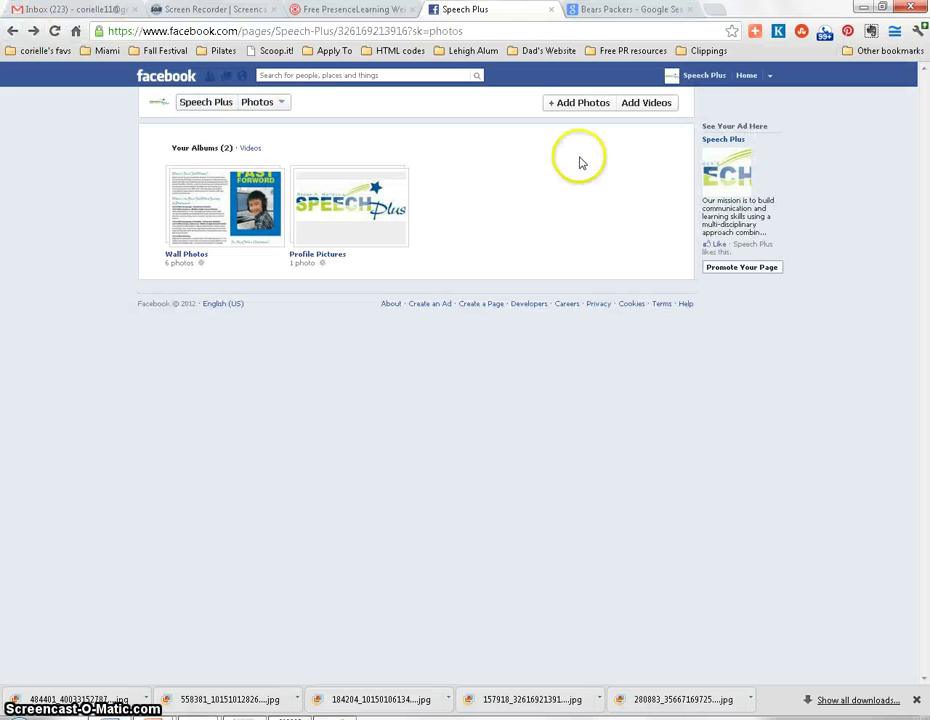
left_click(591, 209)
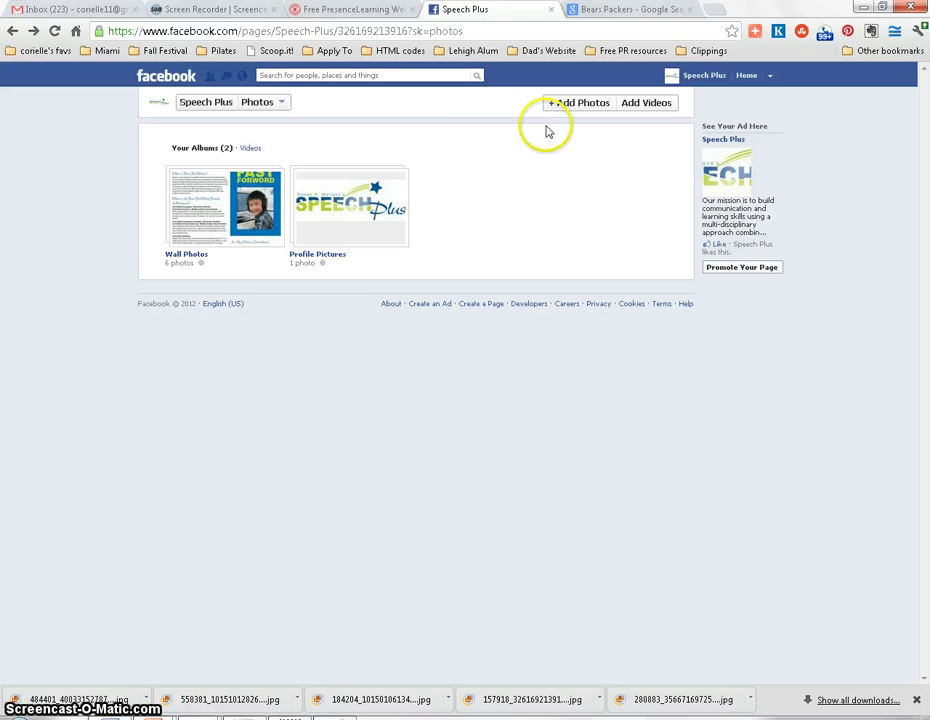
Upload speechplus4 from Downloads into a new album via + Add Photos
left_click(576, 105)
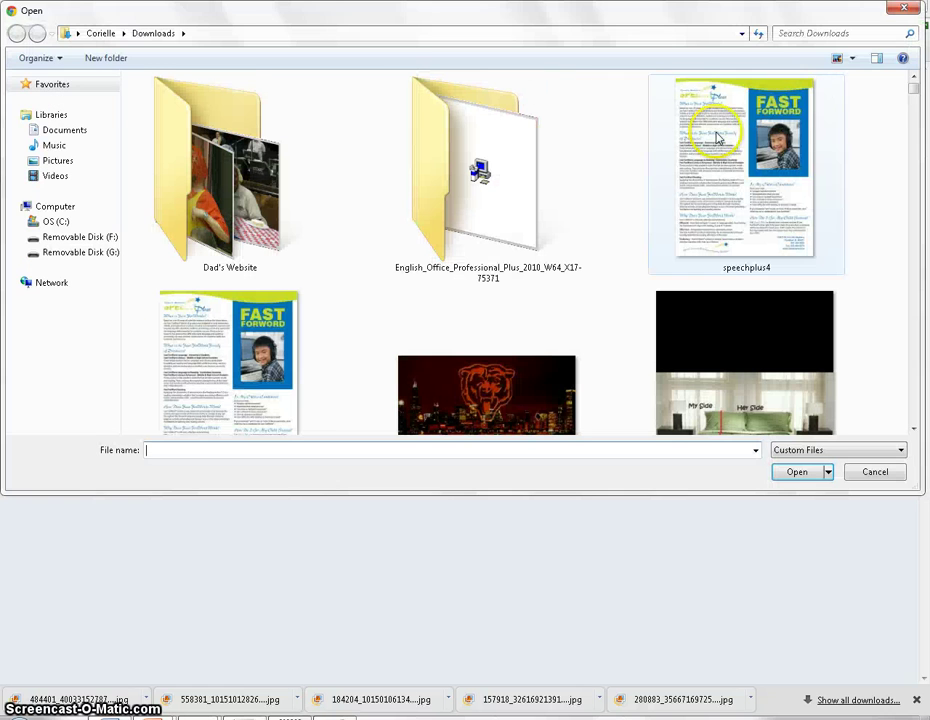
left_click(913, 93)
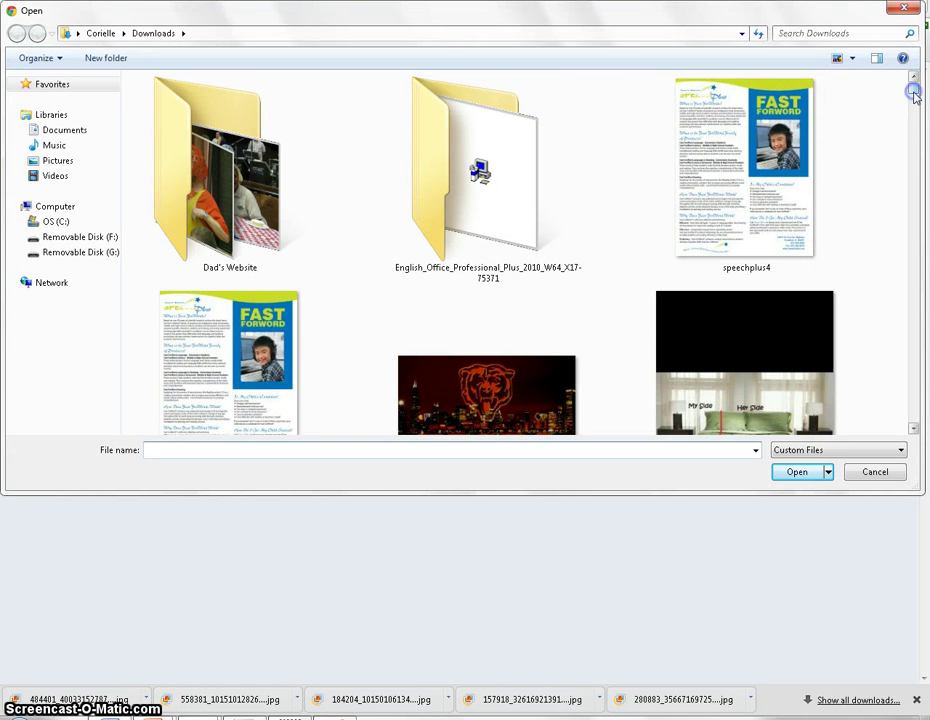
left_click(797, 148)
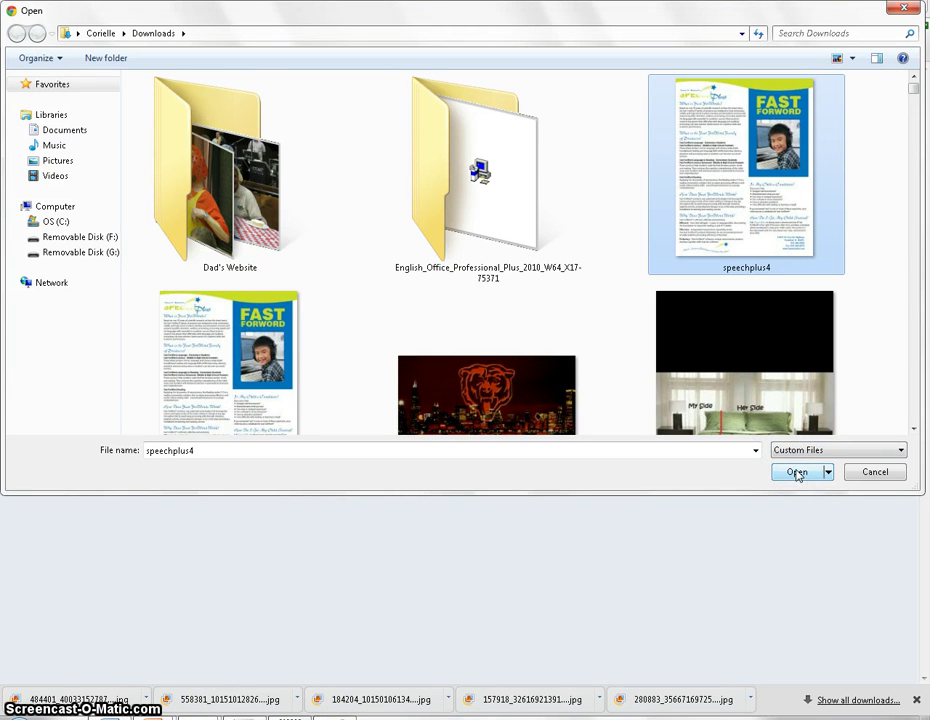
left_click(797, 474)
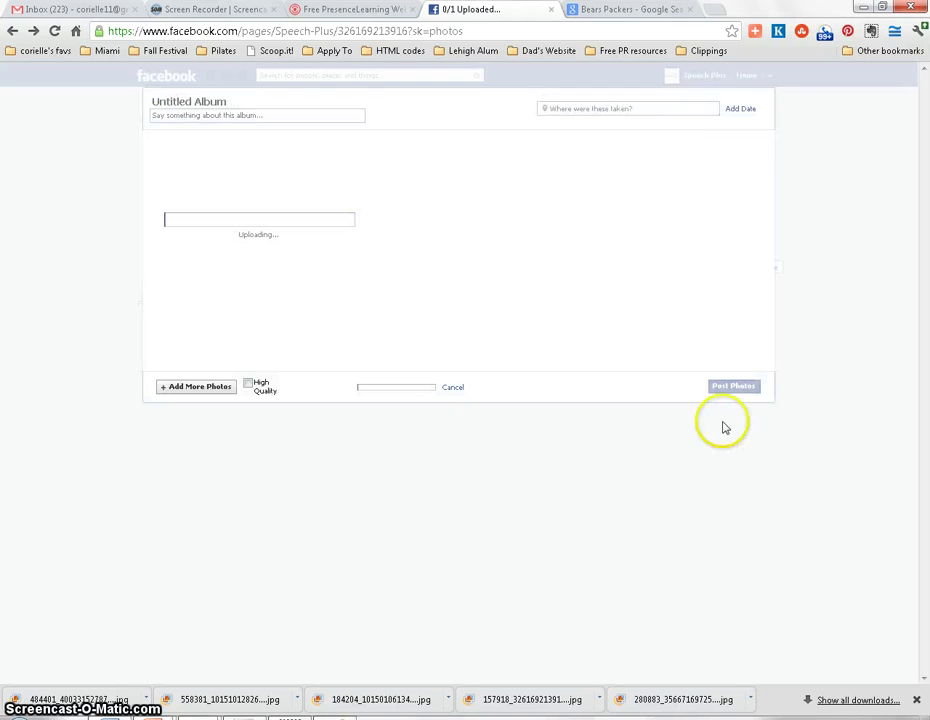
left_click(271, 114)
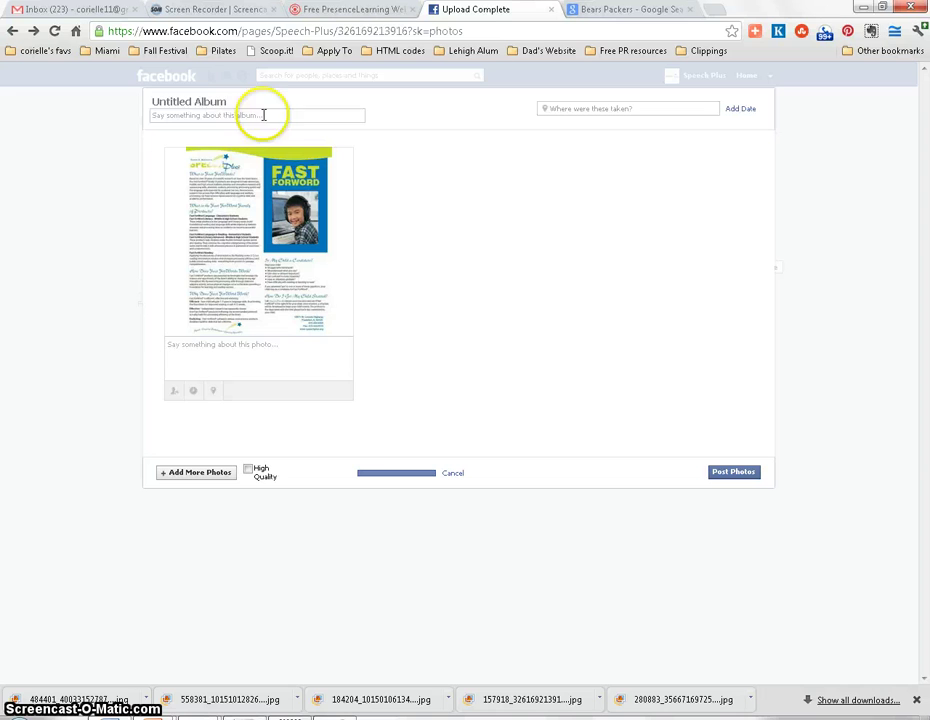
left_click(207, 101)
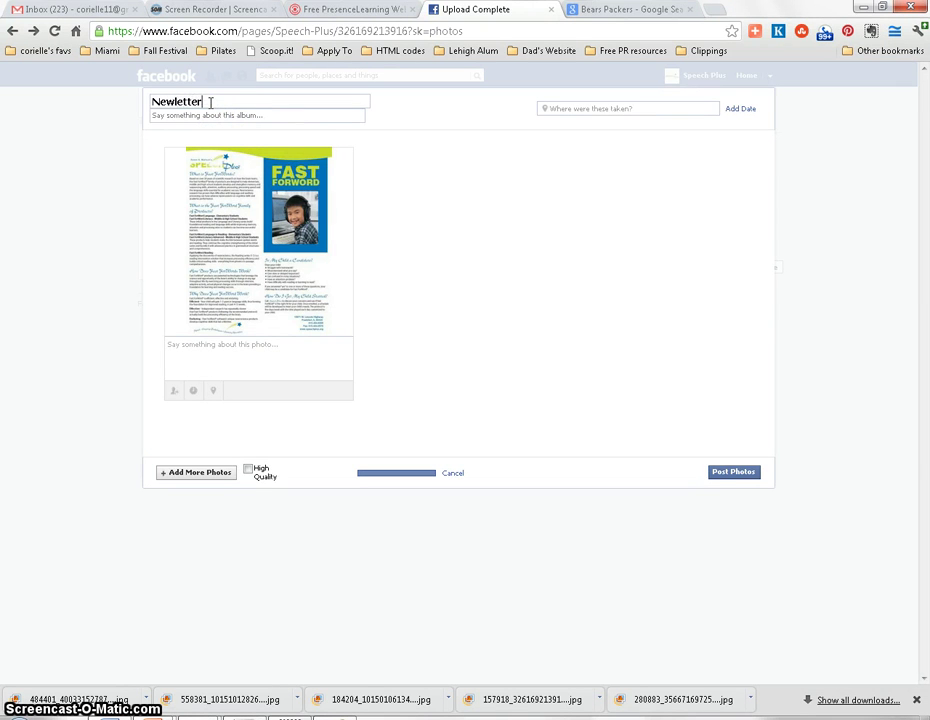
Title the album 'Newsletter Archives' and describe it as 'Keep up to date with Speech Plus!'
type("Newletter Archives")
left_click(176, 101)
type("s")
left_click(203, 113)
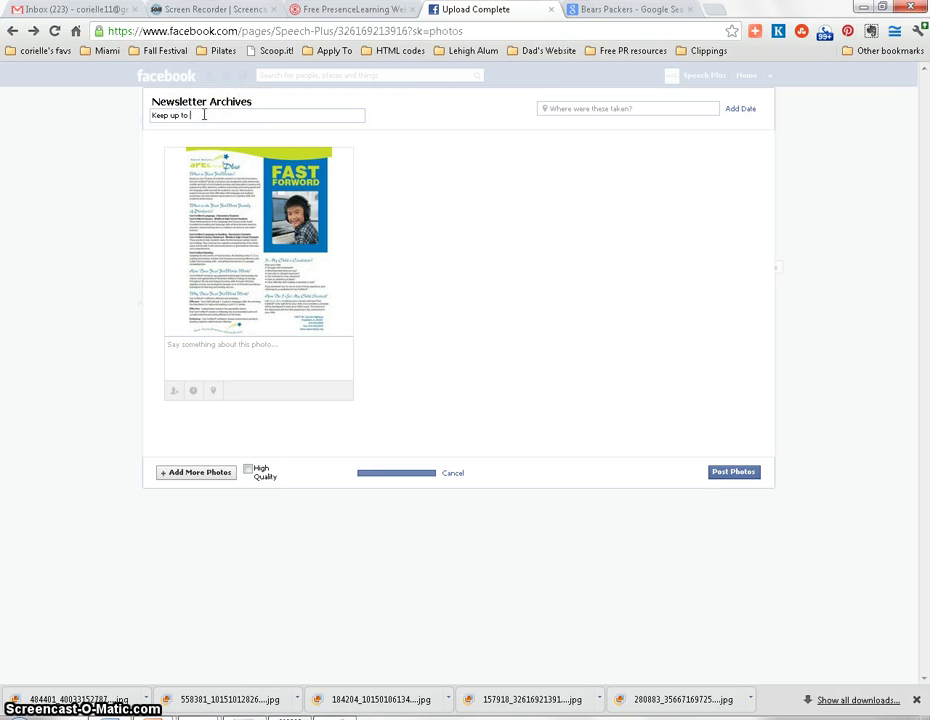
type("Keep up to date with Spee")
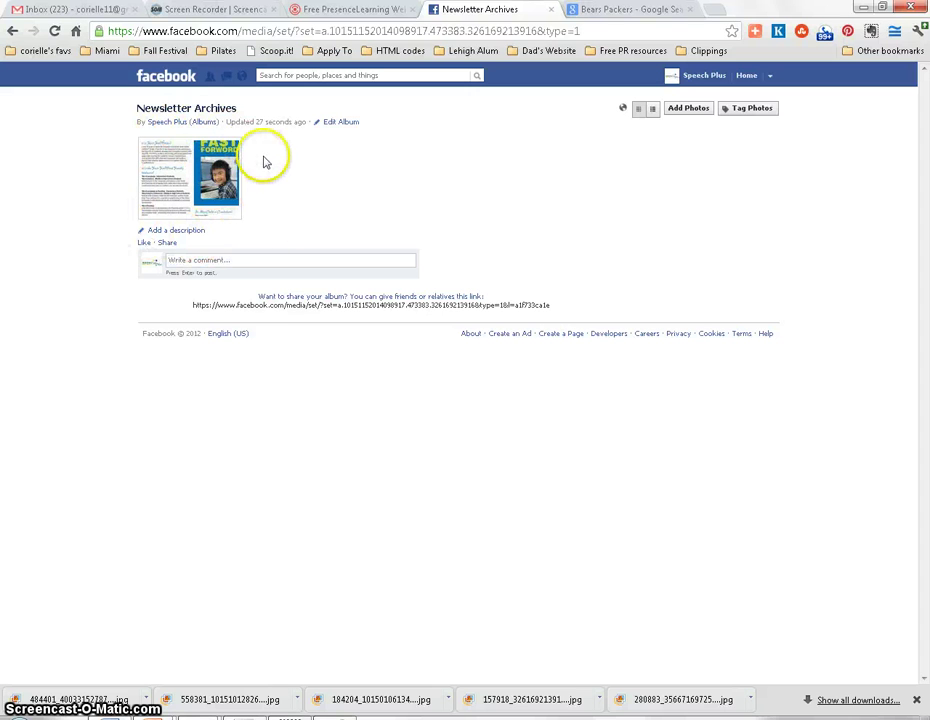
Return to the Speech Plus main page from the top bar
left_click(697, 77)
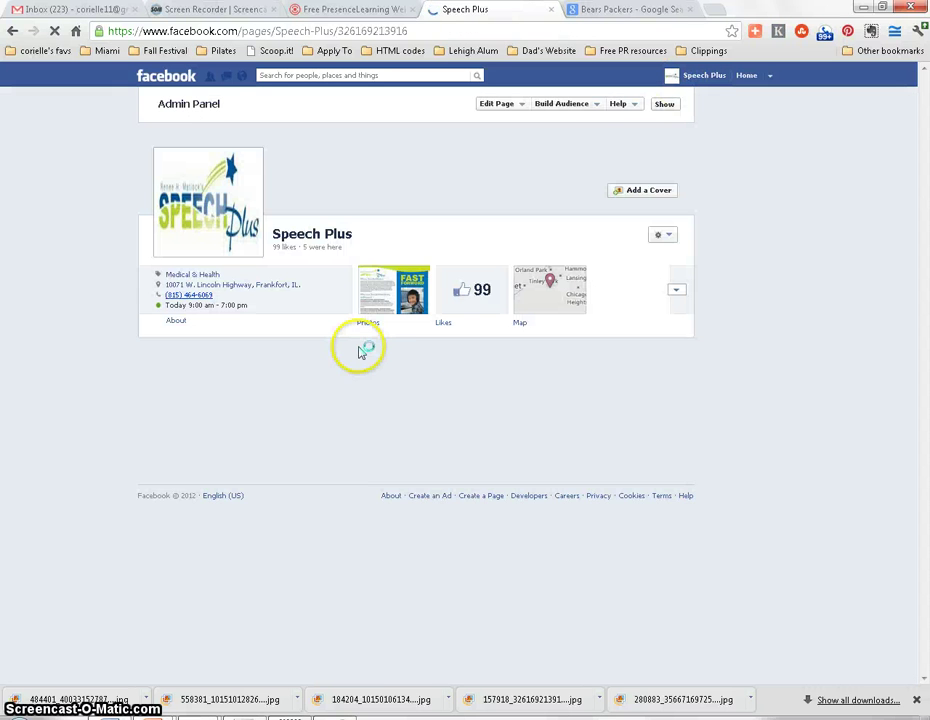